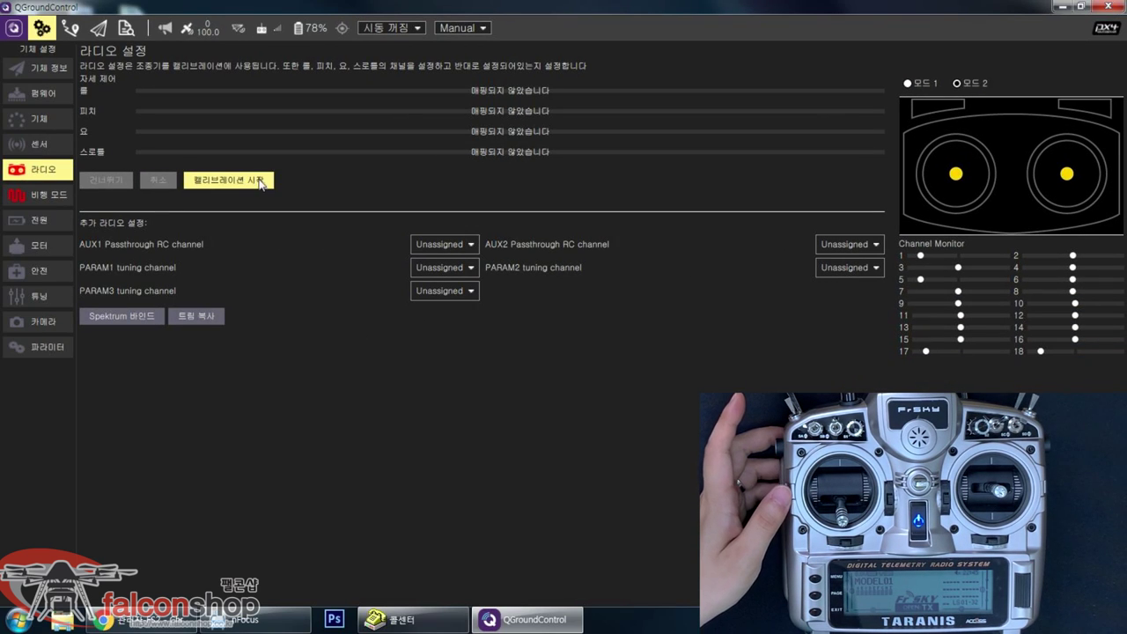
Calibrate the radio by following the stick diagram, moving all switches and dials to their extremes, and writing the captured parameters to the board
click(265, 182)
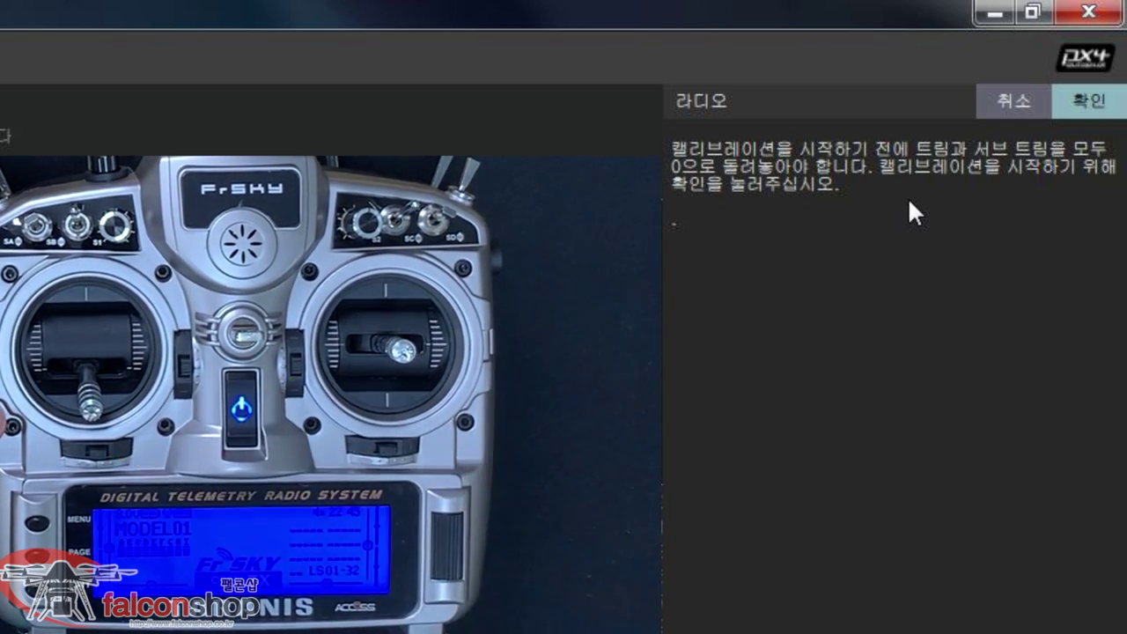
click(1075, 115)
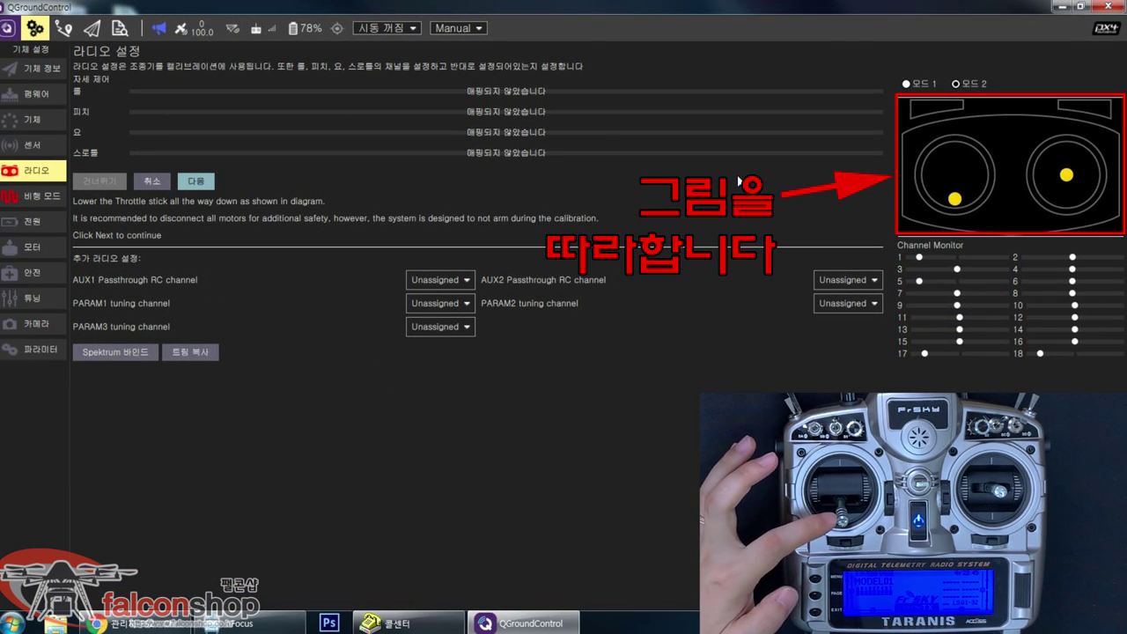
click(205, 184)
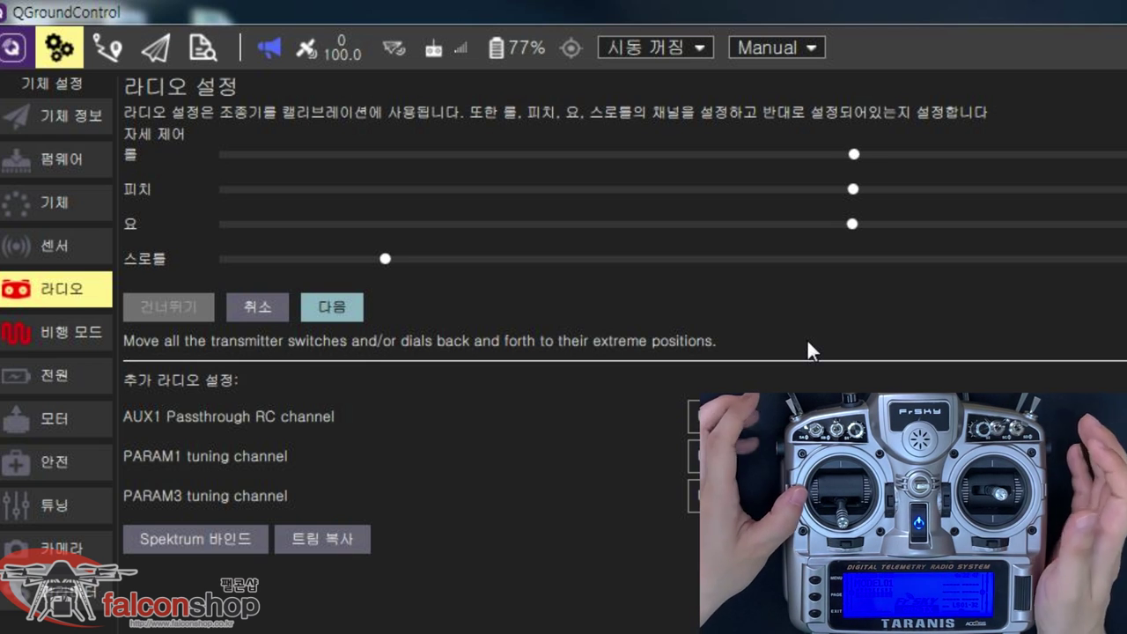
click(335, 306)
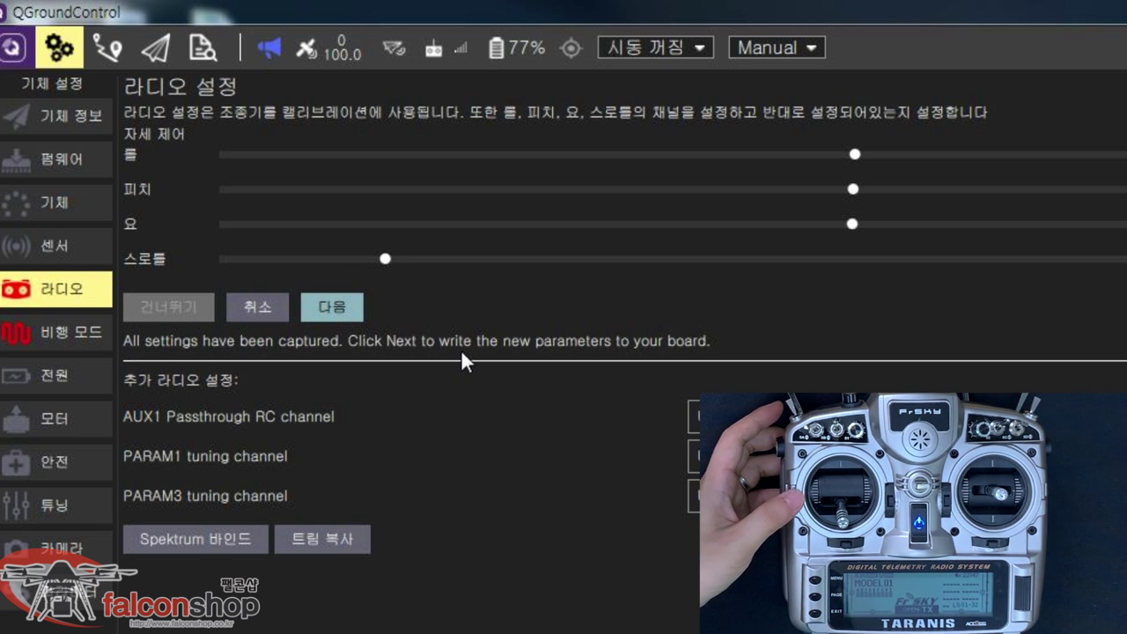
click(354, 324)
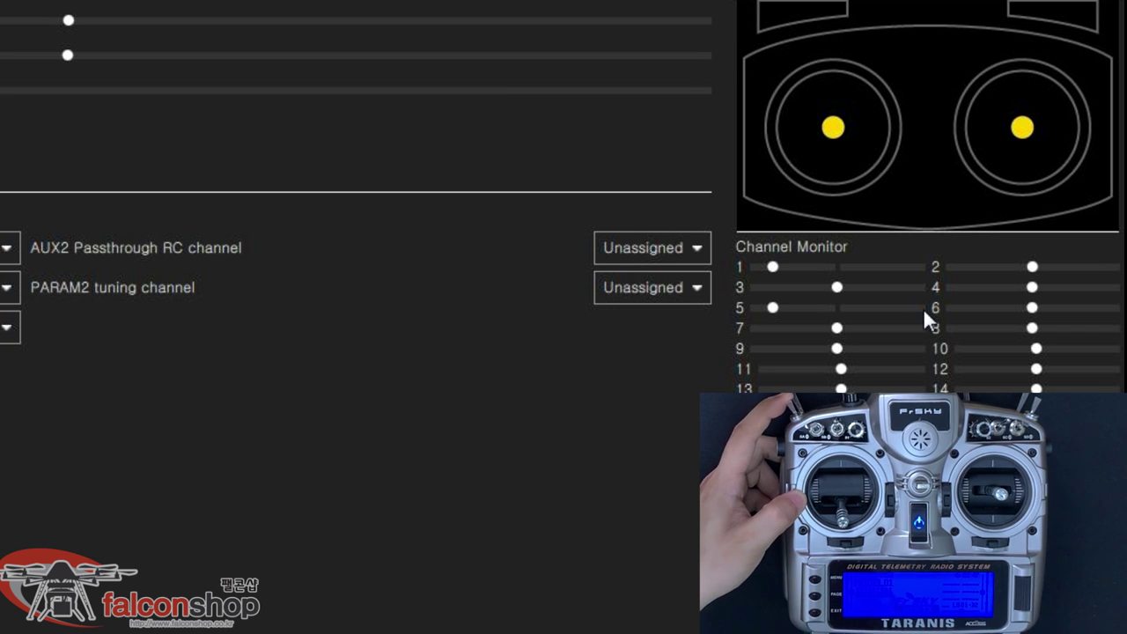
In the flight mode setup, assign the Mode Channel to Channel 5
click(18, 252)
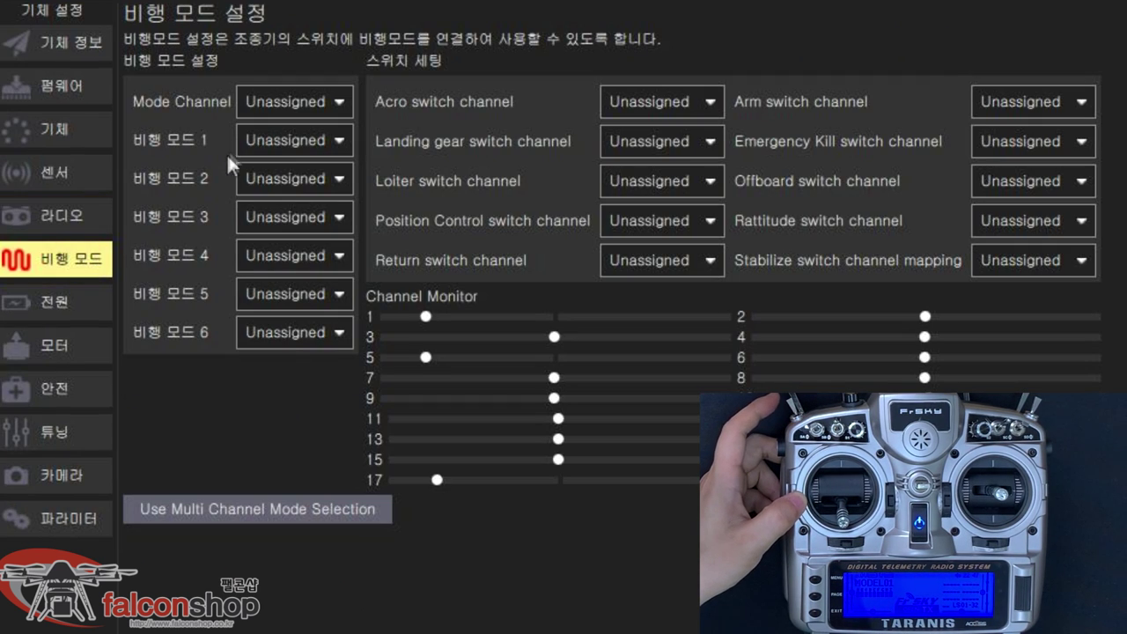
click(324, 109)
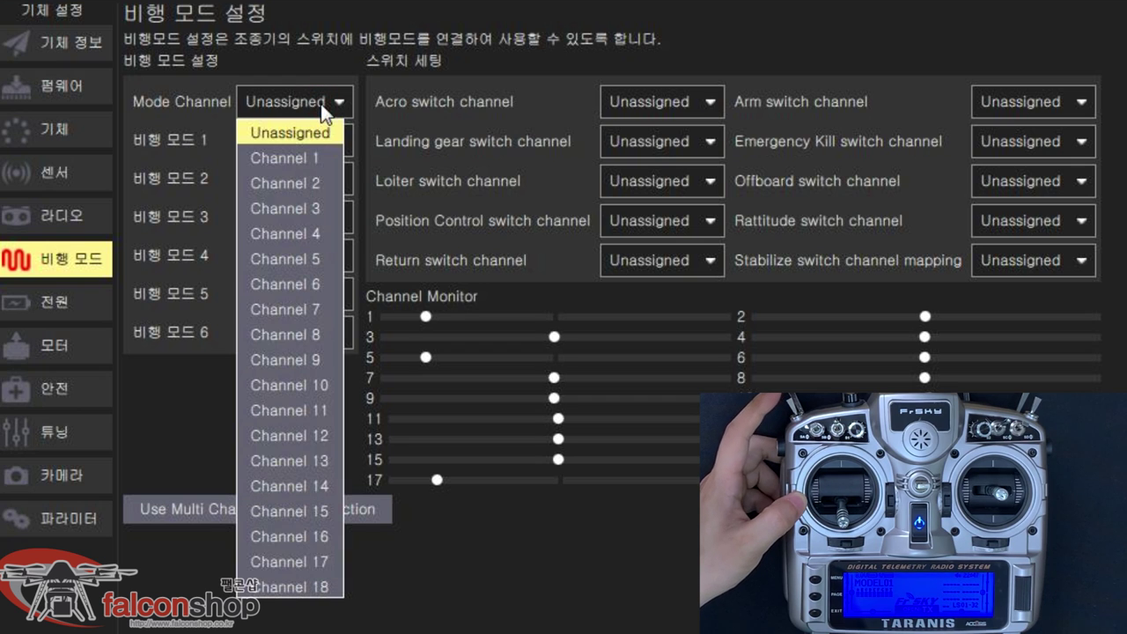
click(323, 251)
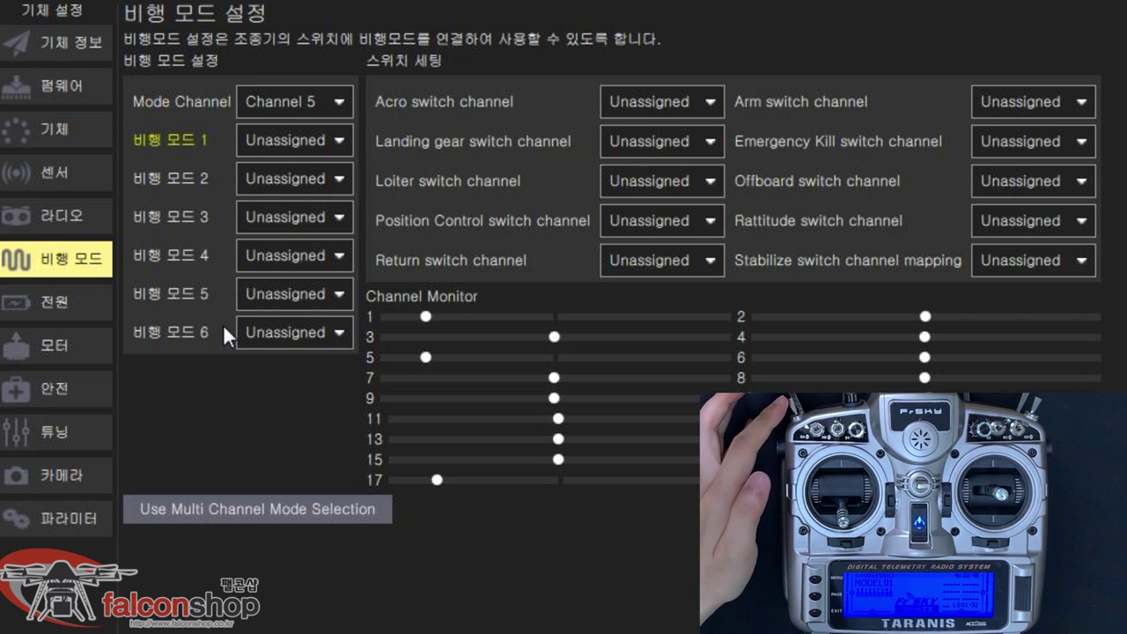
Set flight mode 1 to Manual, flight mode 4 to Stabilized and flight mode 6 to Hold
click(284, 146)
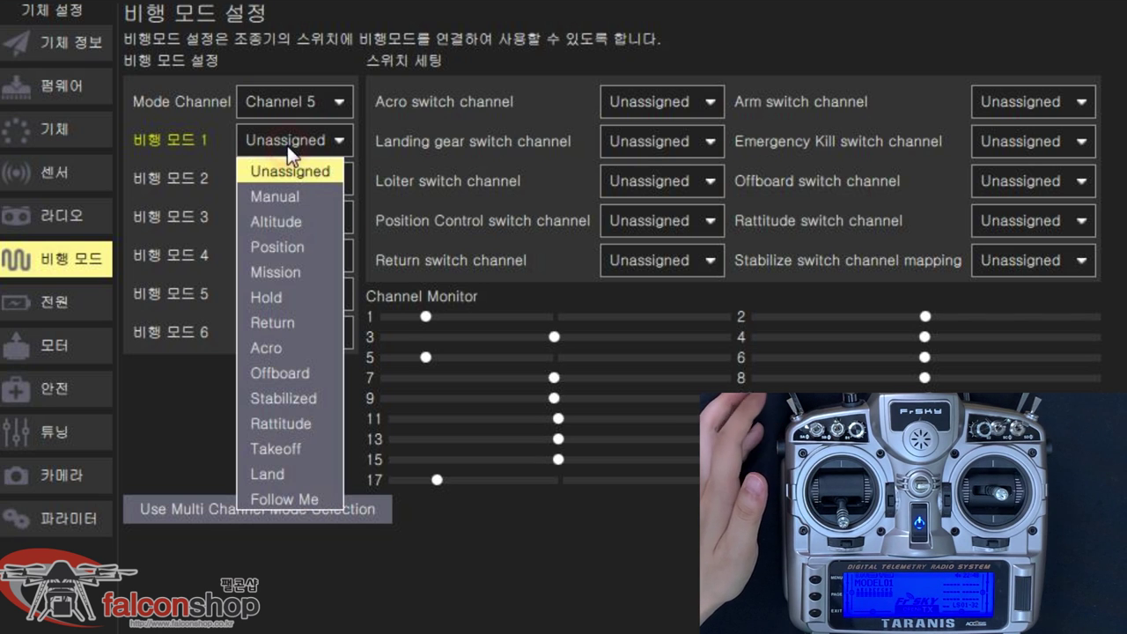
click(302, 193)
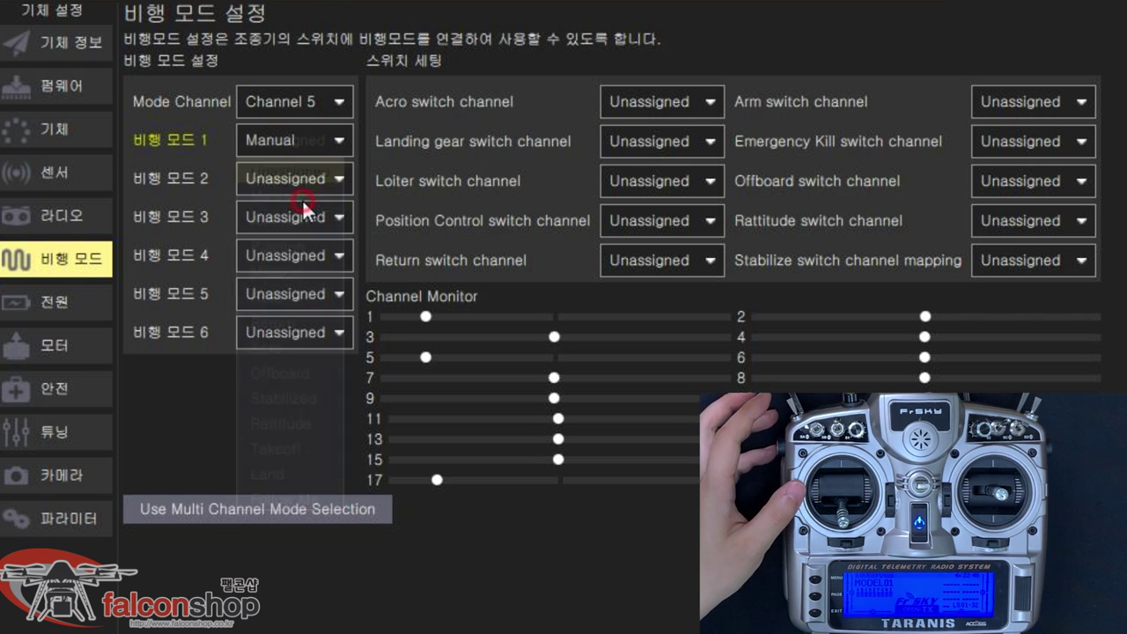
click(248, 260)
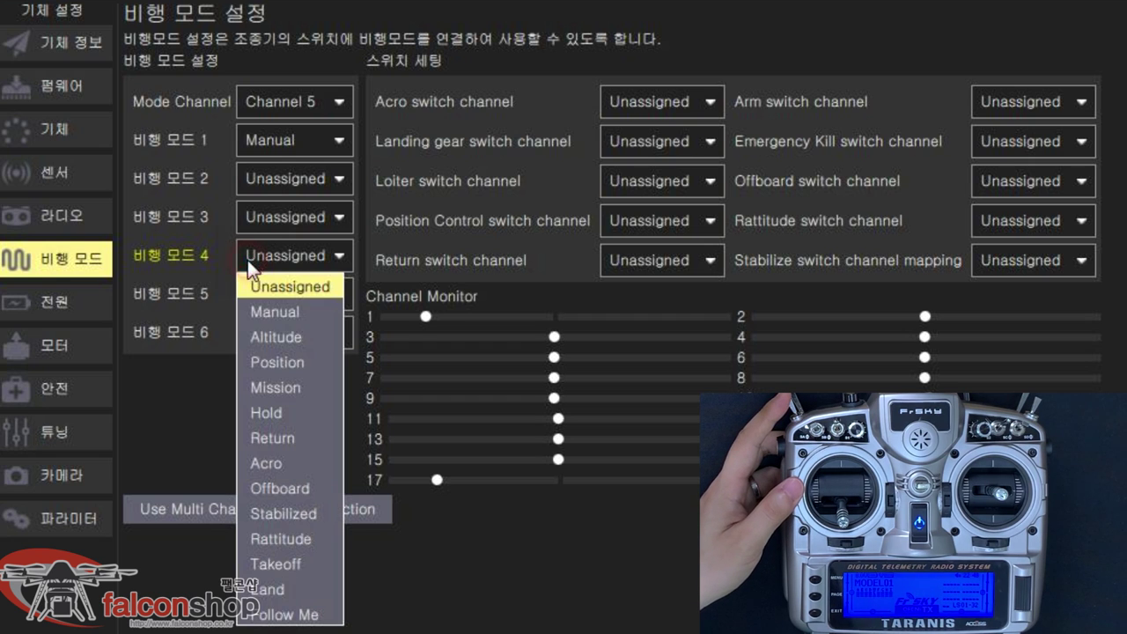
click(315, 513)
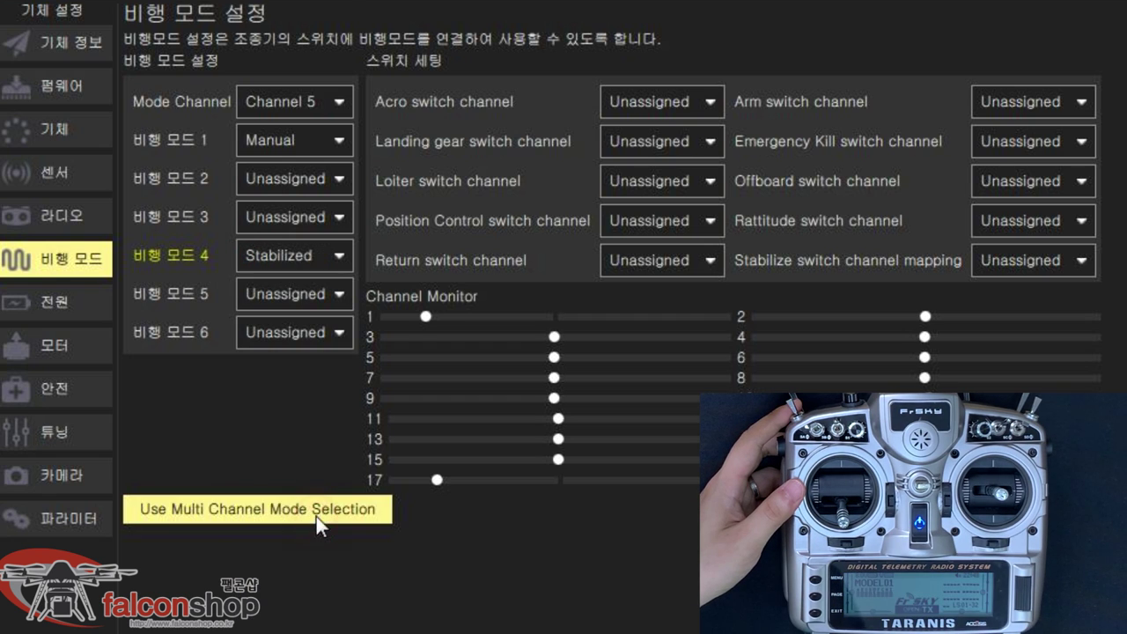
click(305, 337)
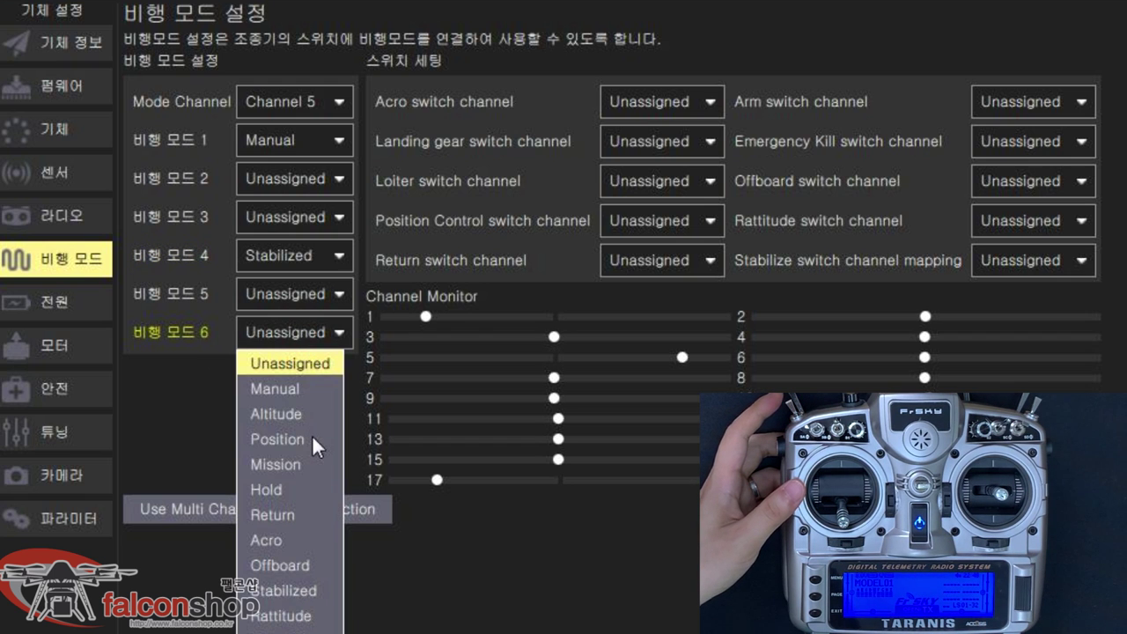
click(295, 490)
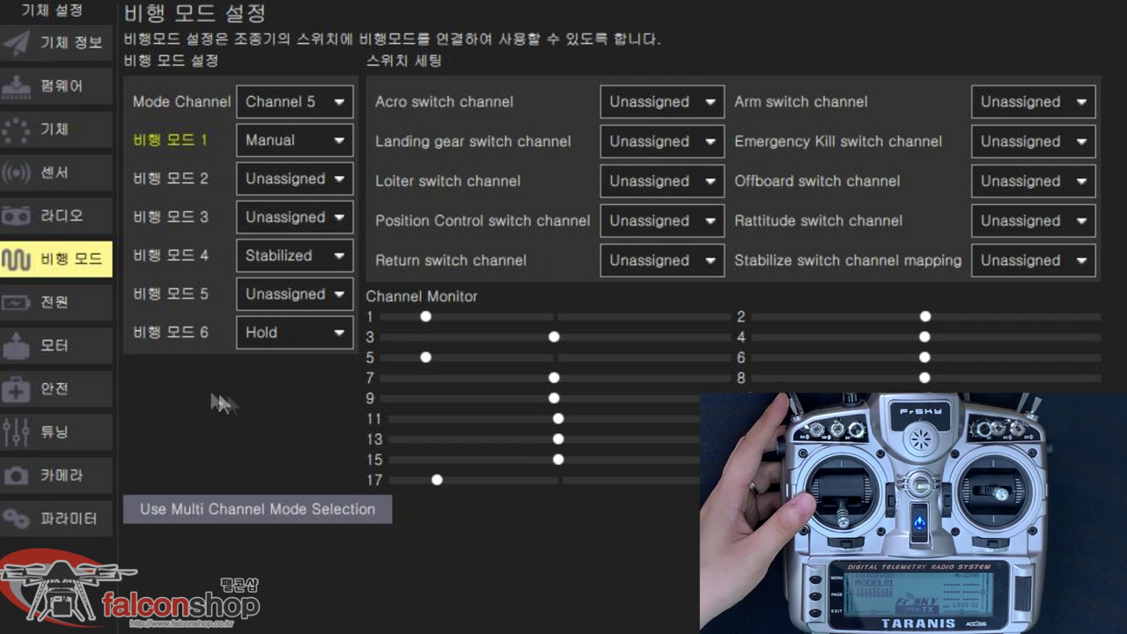
Look over the power and motor setup pages and bring up the safety settings
click(89, 302)
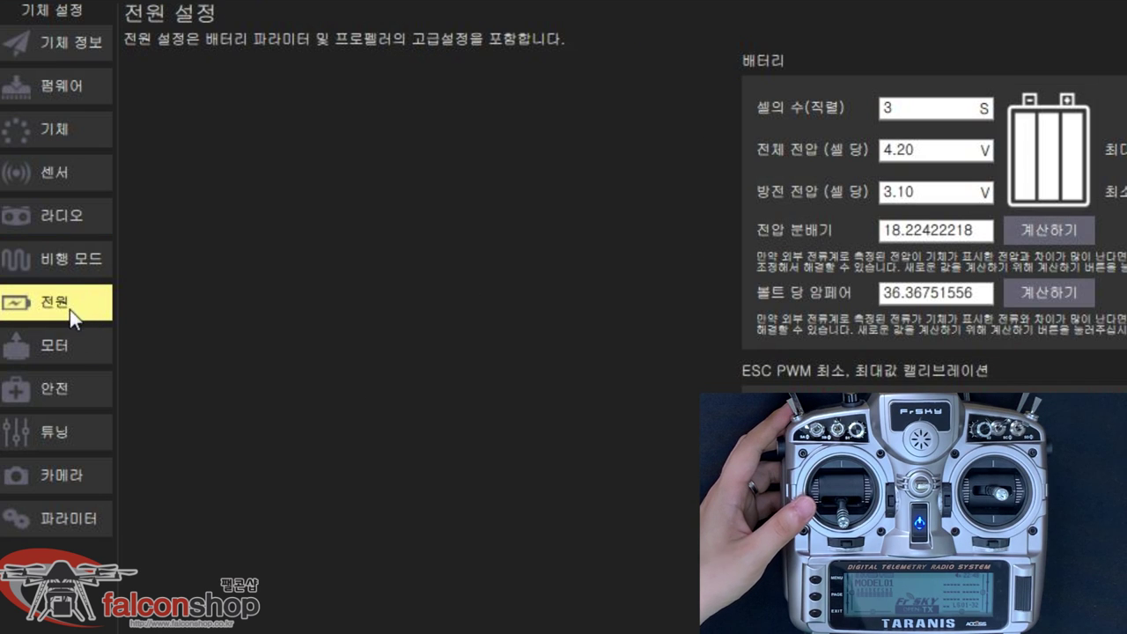
click(81, 341)
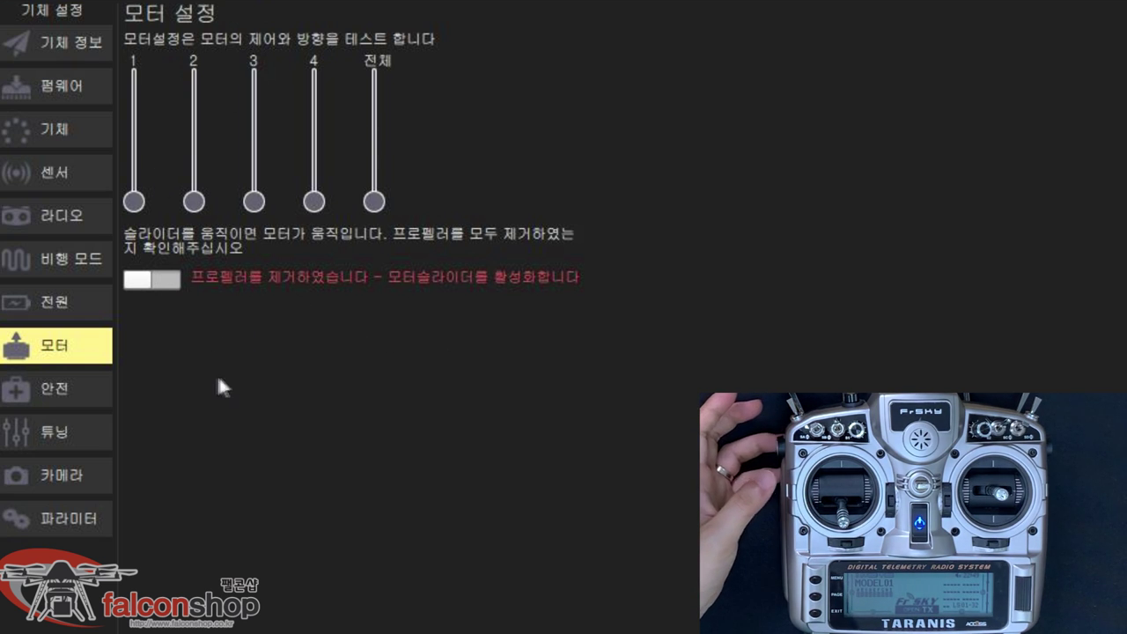
click(102, 393)
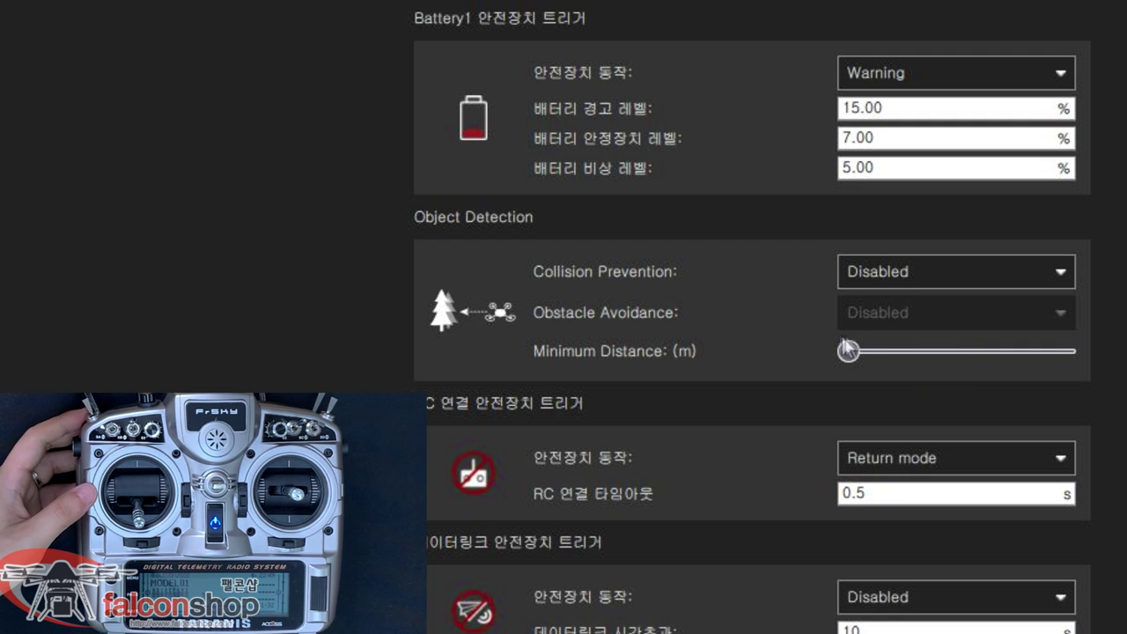
Check the Collision Prevention options, keeping Disabled, and review the RC loss failsafe settings
click(889, 273)
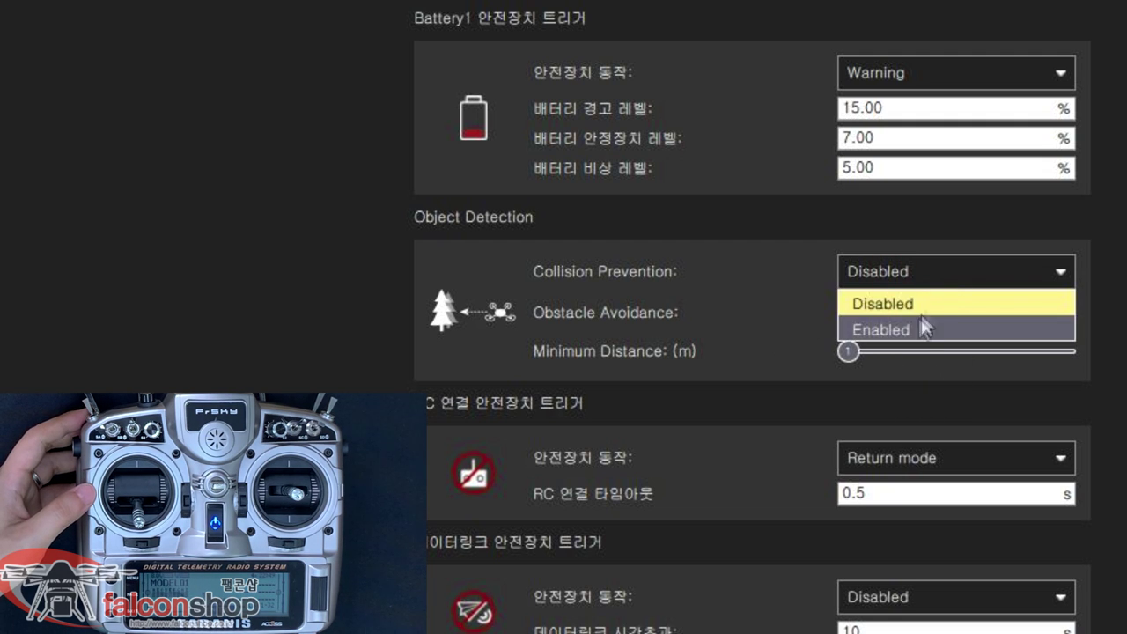
click(902, 297)
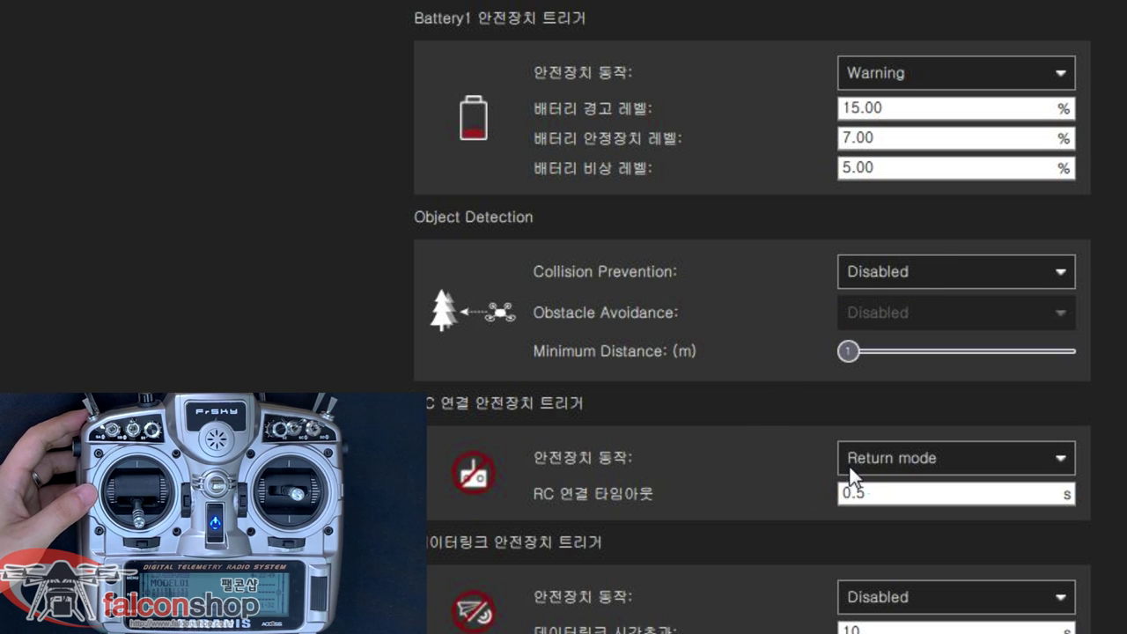
click(807, 484)
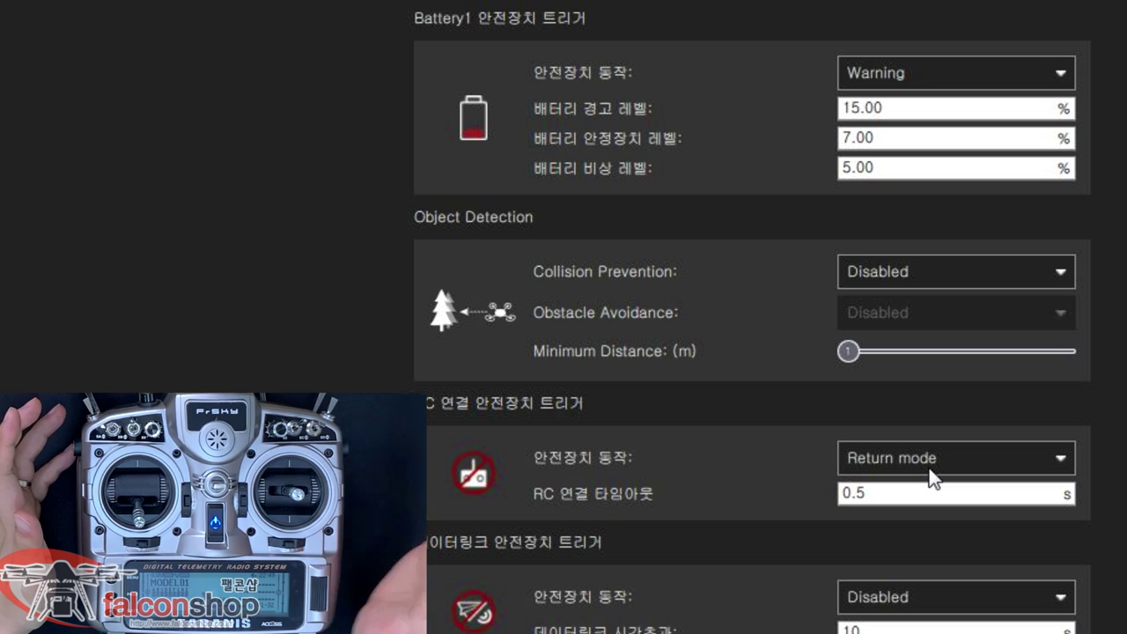
Try a geofence maximum radius of 100 m with Warning as the breach action, and switch the radius limit off again
scroll(786, 568, down, 5)
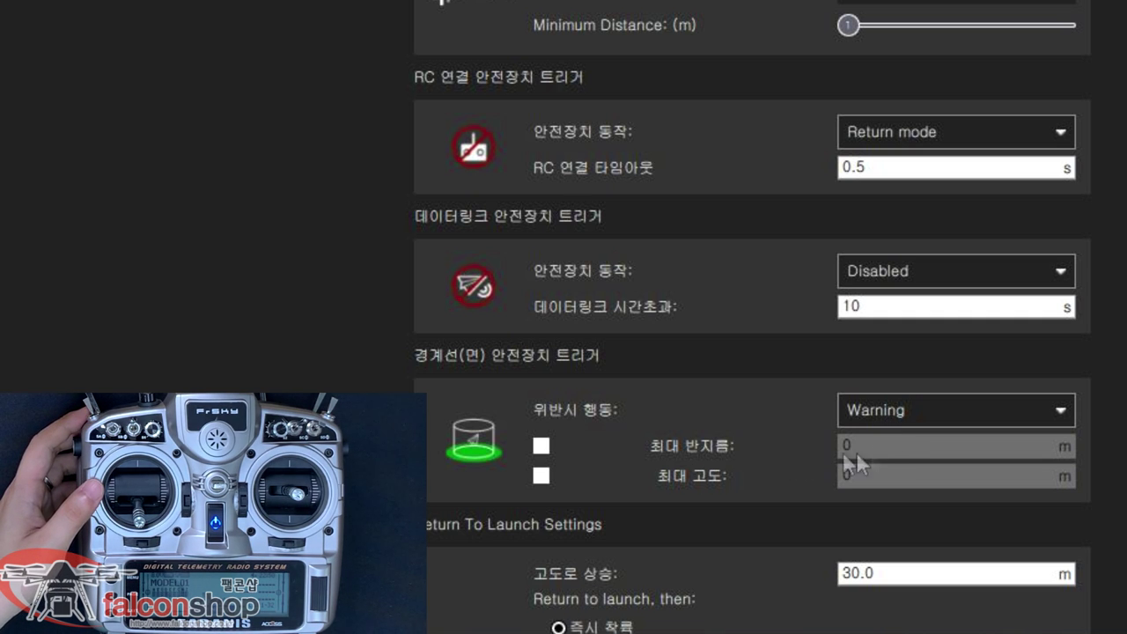
click(542, 445)
click(907, 445)
text(100)
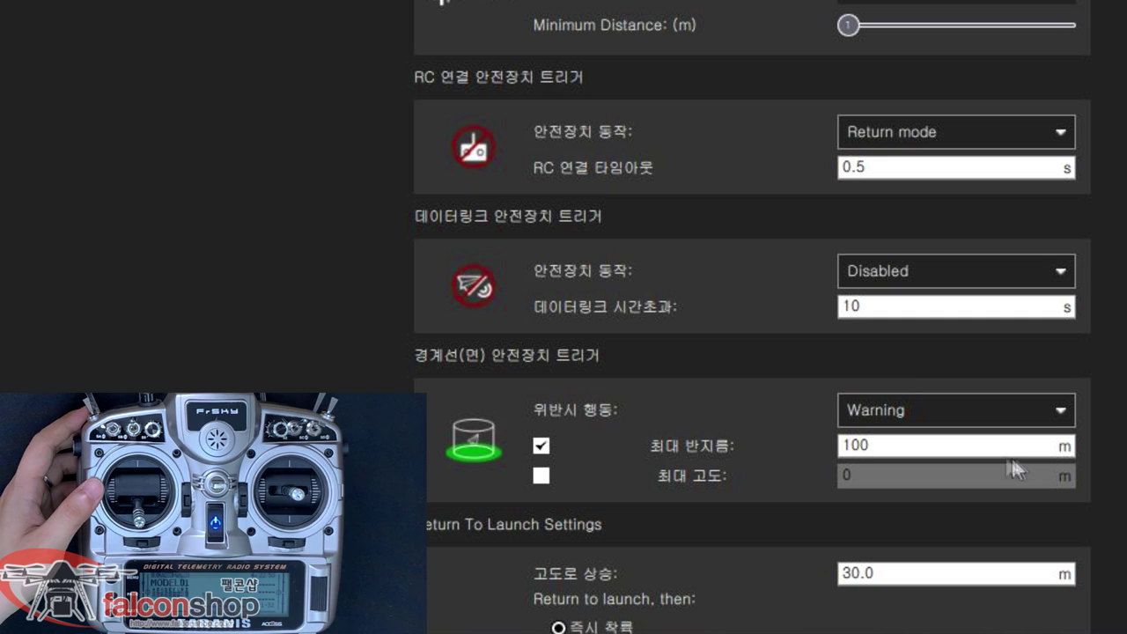
click(878, 418)
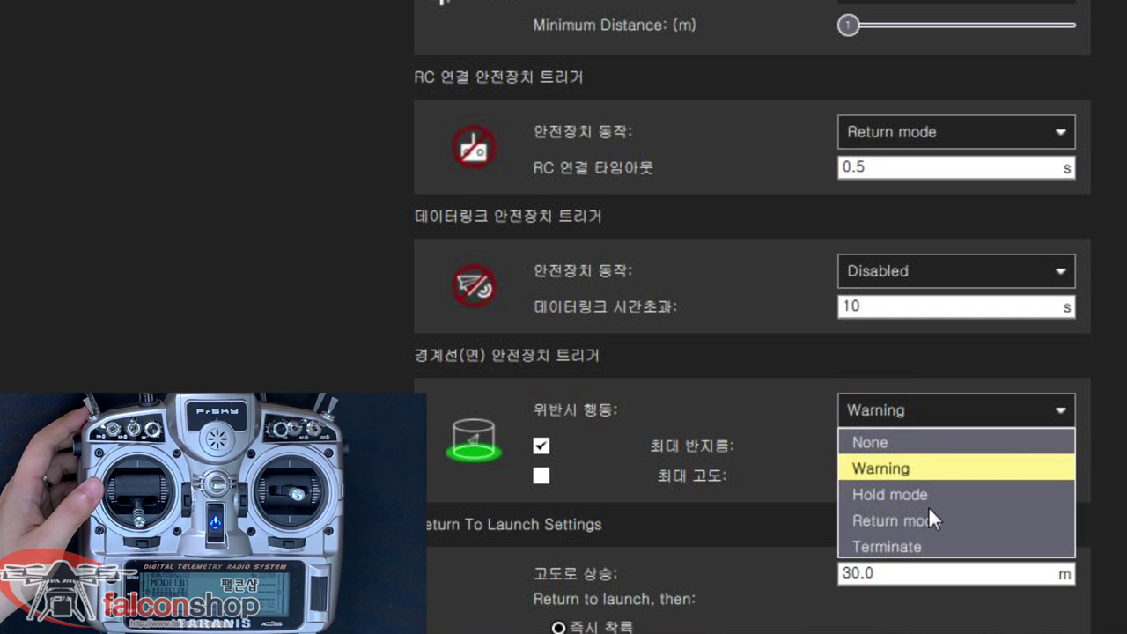
click(898, 467)
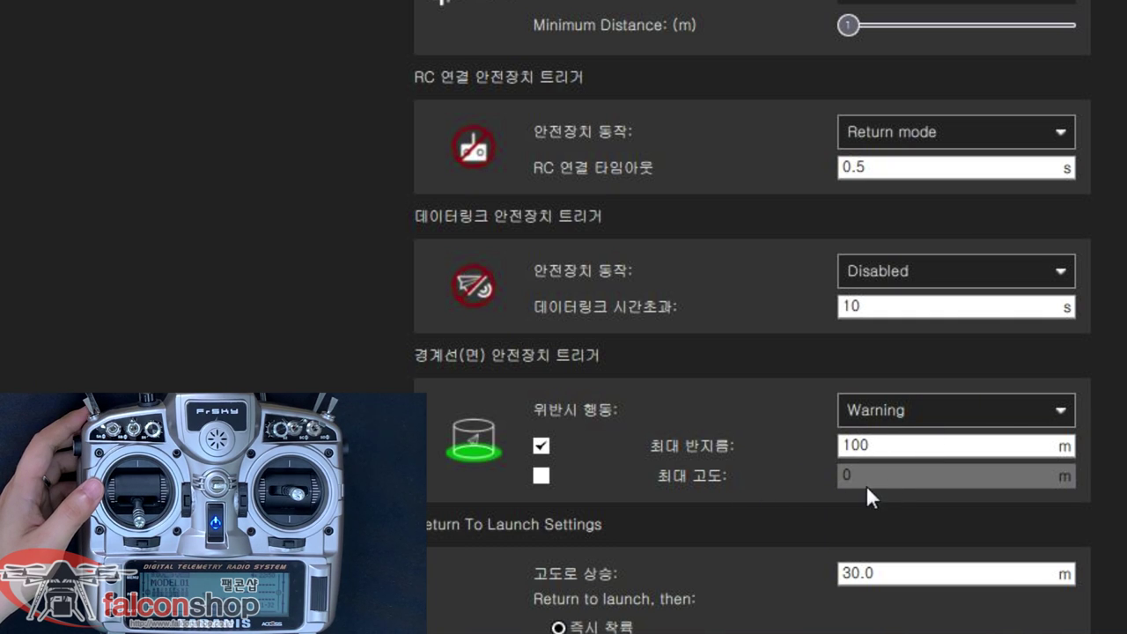
click(541, 446)
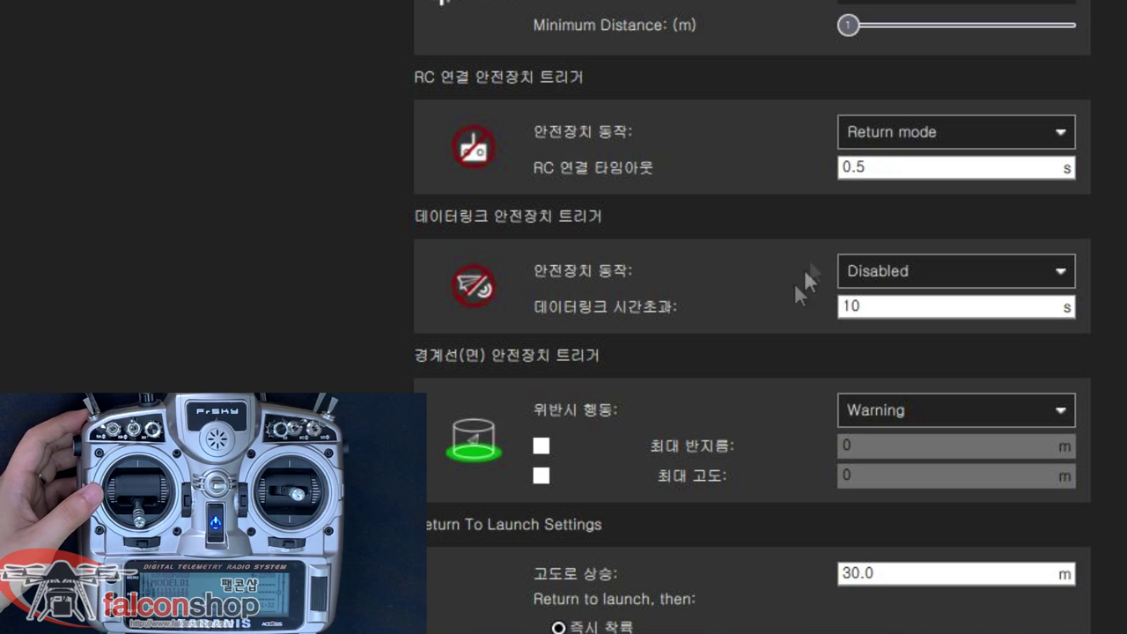
Examine the climb altitude in the Return To Launch settings
click(842, 574)
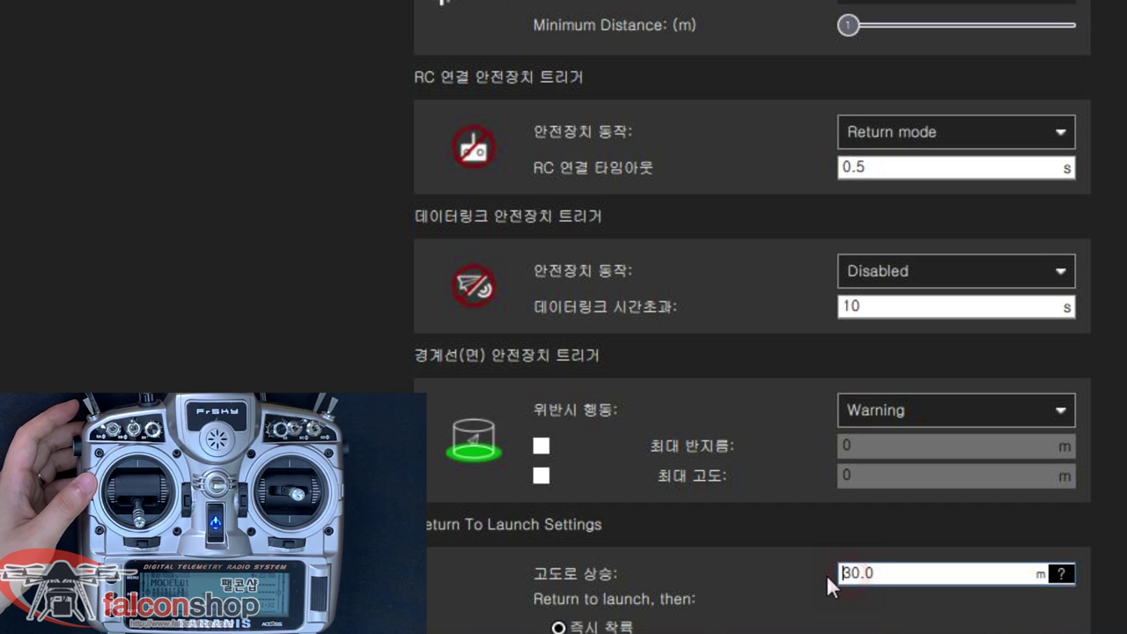
click(872, 605)
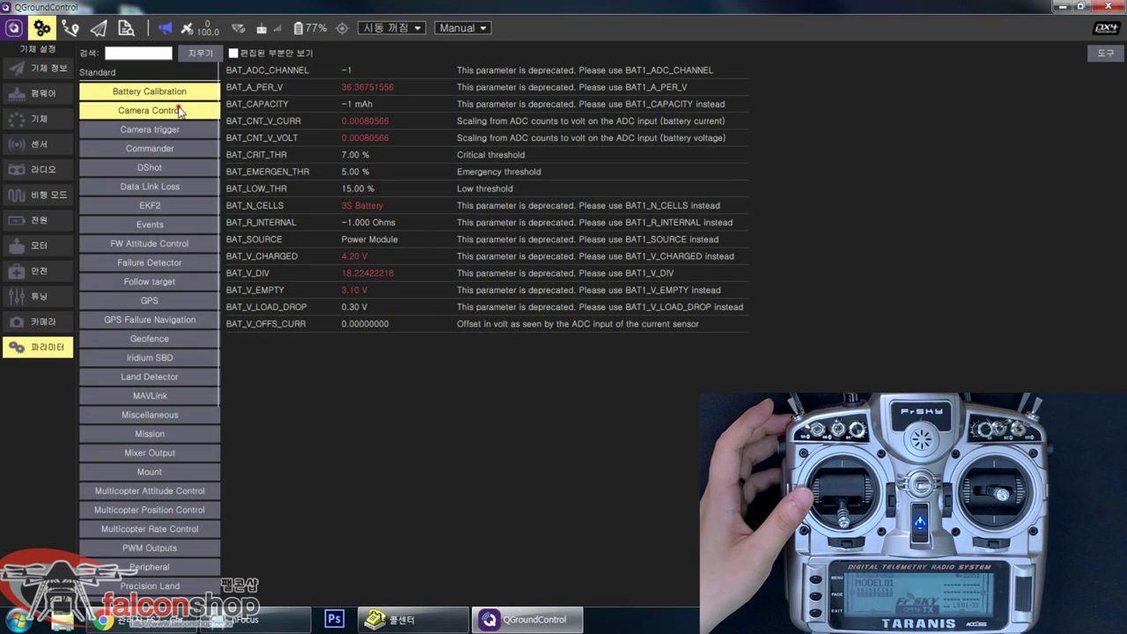
Browse the standard parameter groups from Camera Control through Multicopter Rate Control, and return to Battery Calibration
click(179, 111)
click(185, 131)
click(181, 148)
click(176, 167)
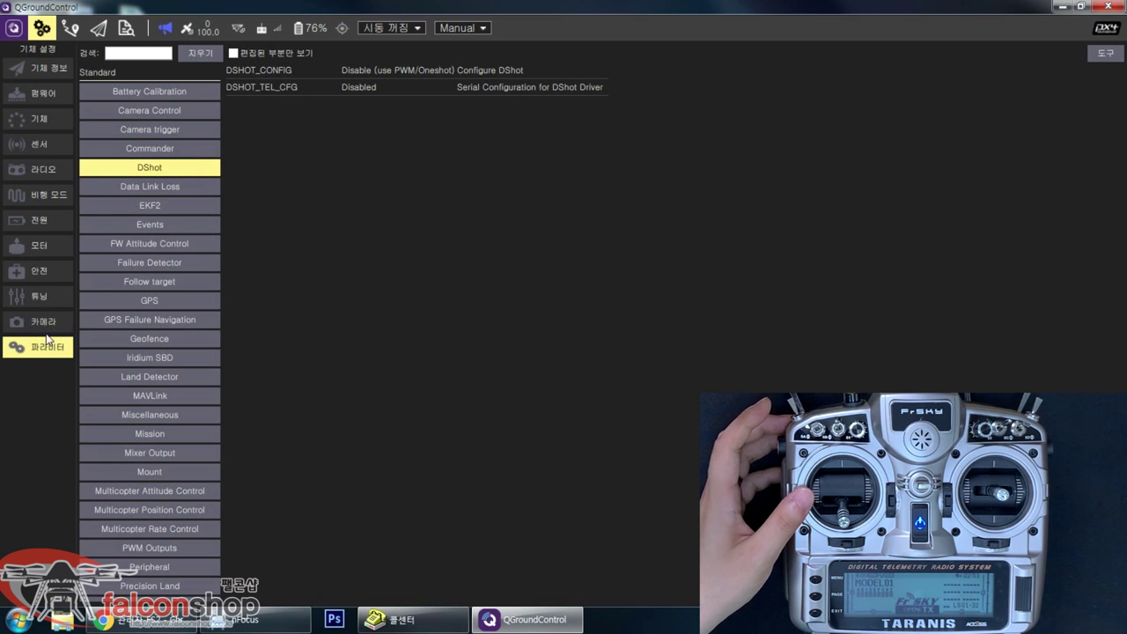
click(168, 191)
click(172, 210)
click(175, 227)
click(176, 245)
click(178, 263)
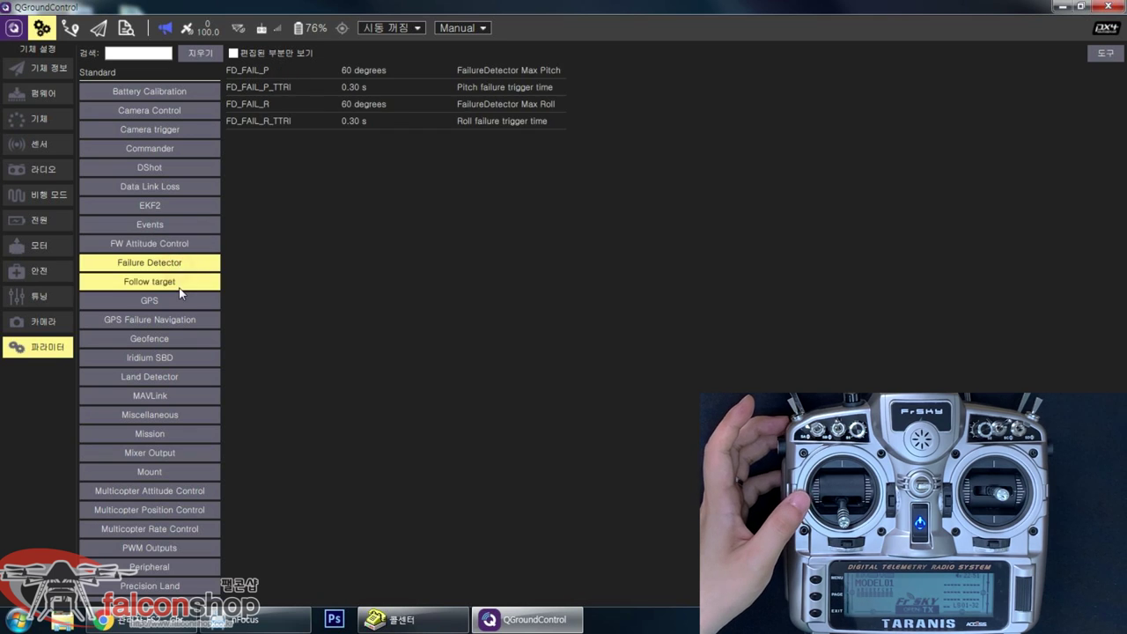
click(178, 282)
click(178, 301)
click(174, 338)
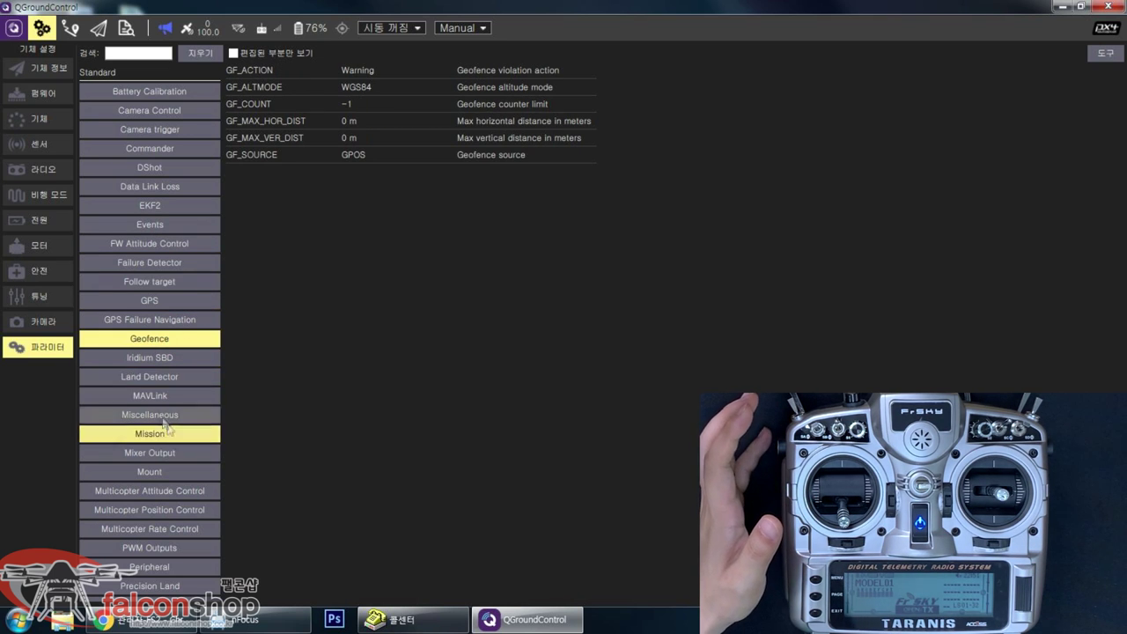
click(166, 475)
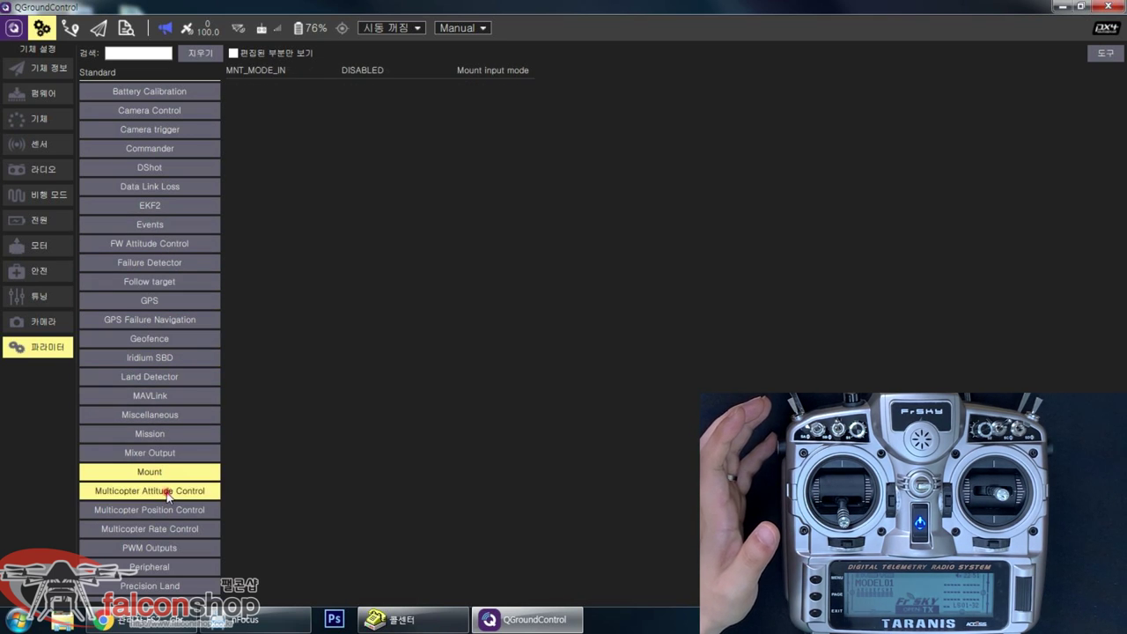
click(167, 491)
click(169, 510)
click(172, 528)
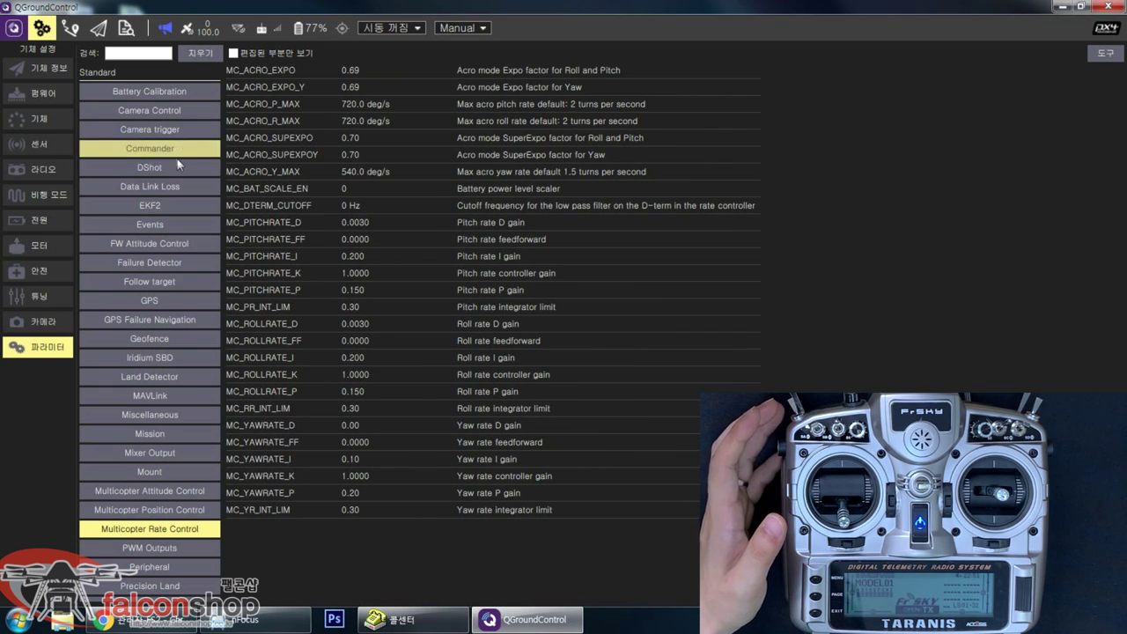
click(181, 91)
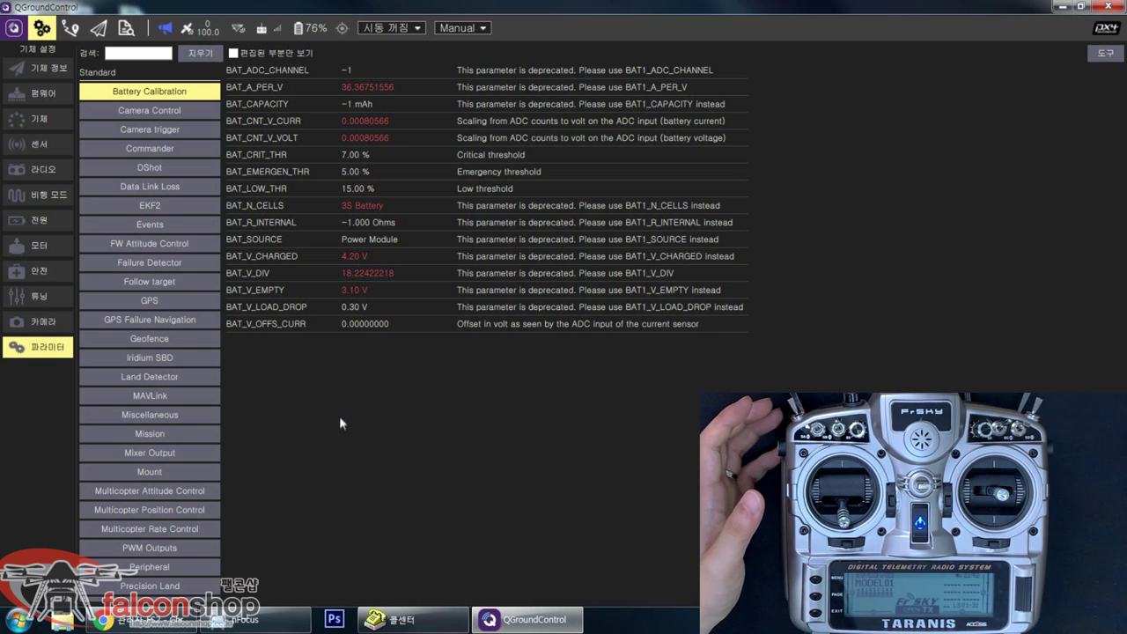
Review the vehicle setup summary for the radio, flight mode, power and safety settings
click(49, 69)
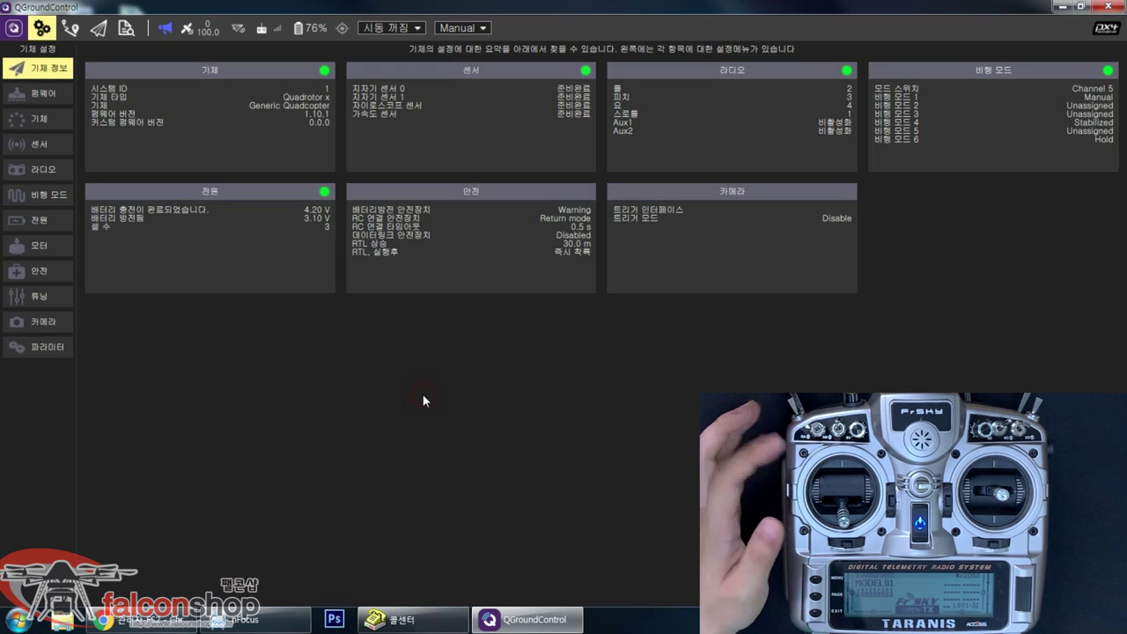